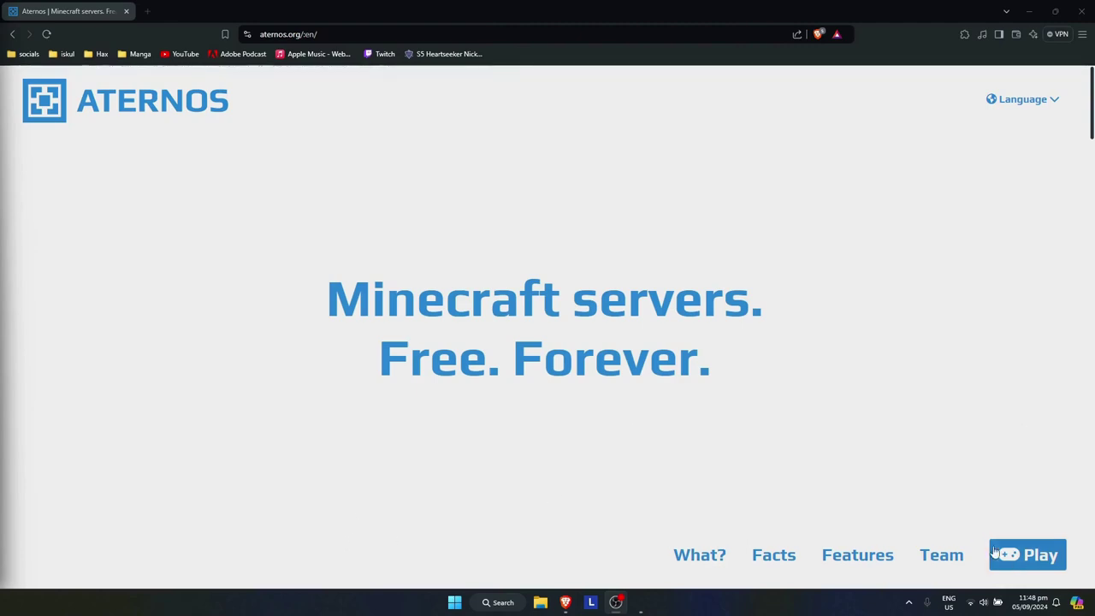
Sign up for a new Aternos account, accepting the terms of service and privacy policy and entering a username.
{"action": "left_click", "coordinate": [1030, 558]}
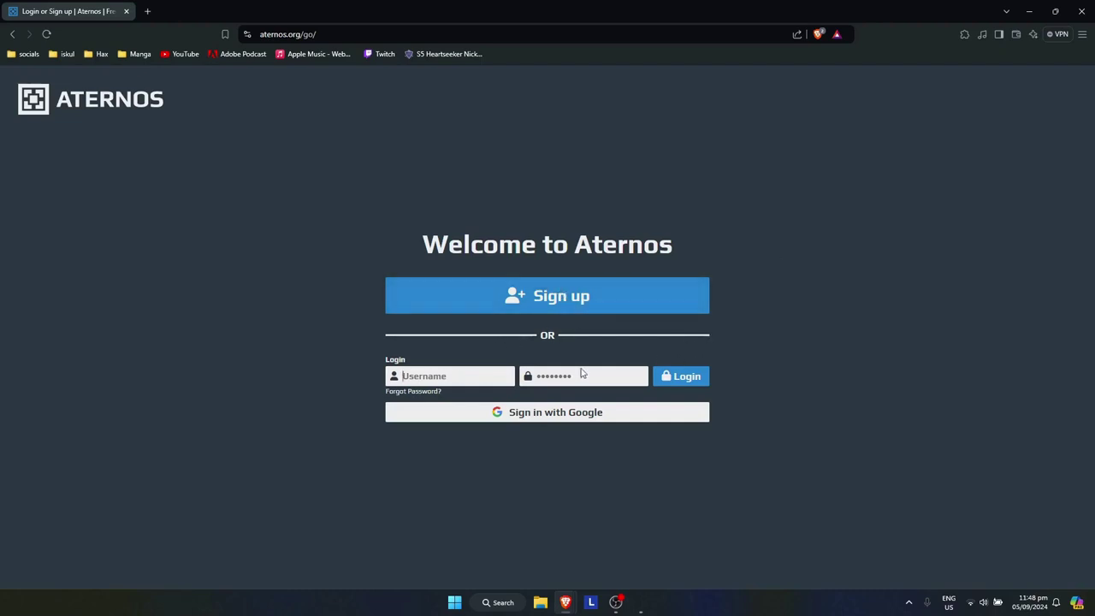
{"action": "left_click", "coordinate": [579, 305]}
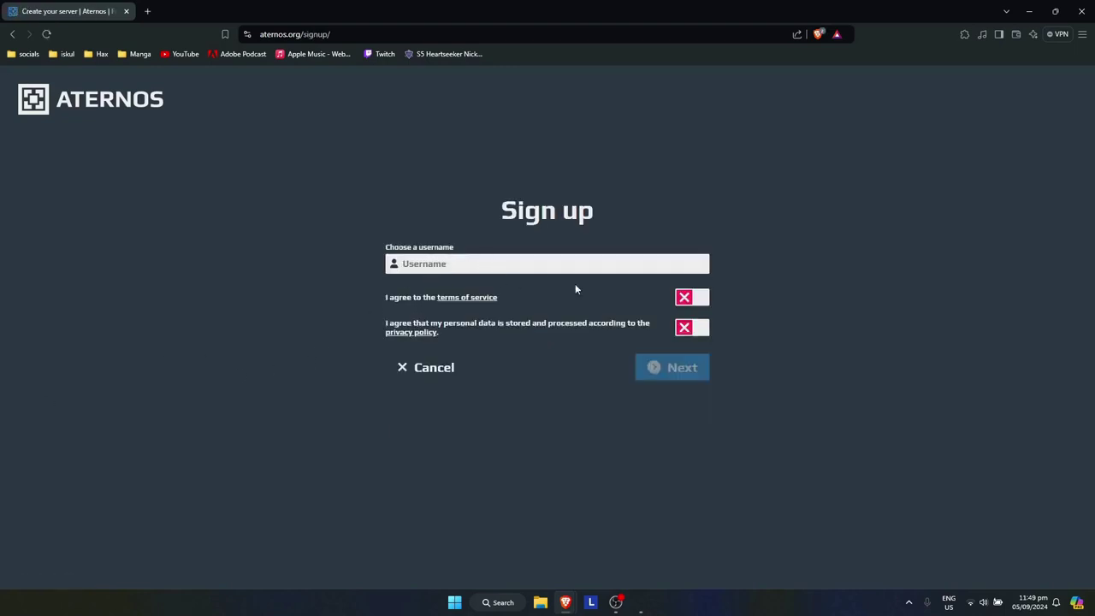
{"action": "left_click", "coordinate": [692, 303]}
{"action": "left_click", "coordinate": [698, 330]}
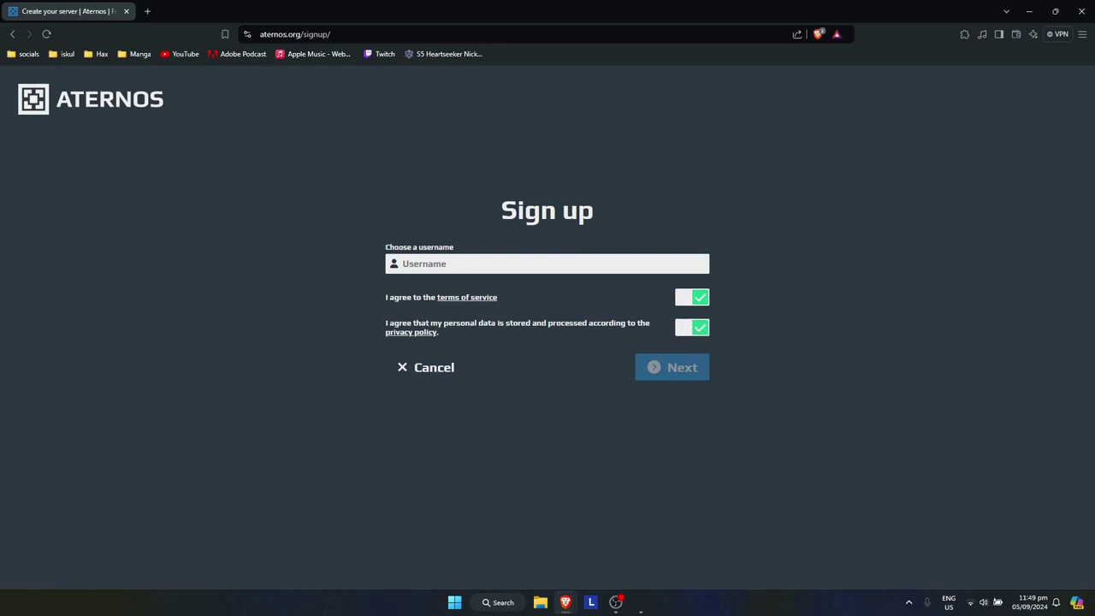
{"action": "left_click", "coordinate": [507, 268]}
{"action": "type", "text": "chevyktr"}
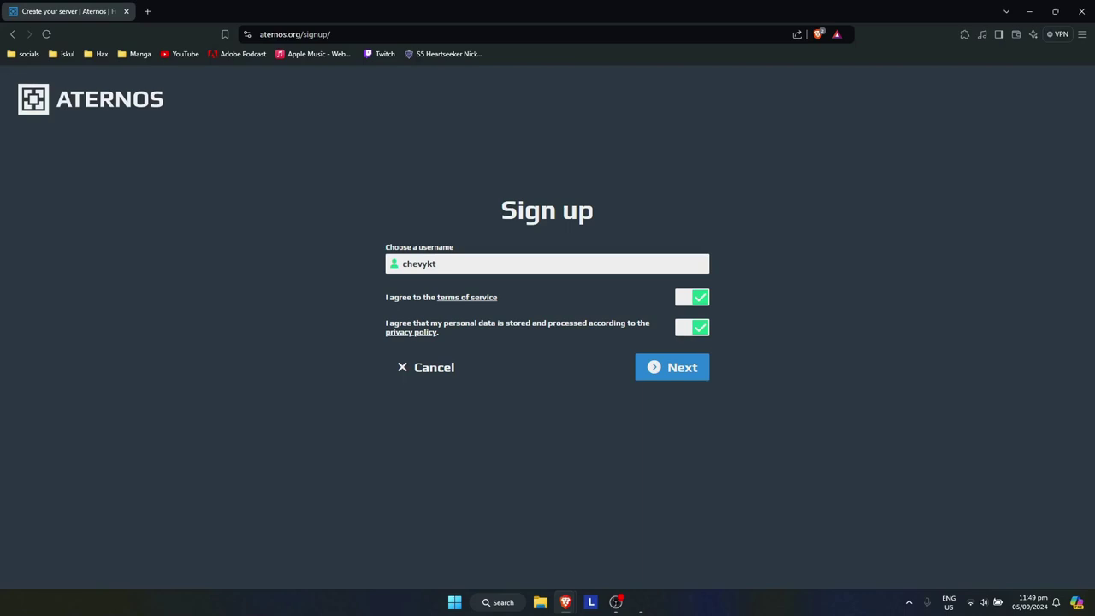
{"action": "left_click", "coordinate": [677, 370]}
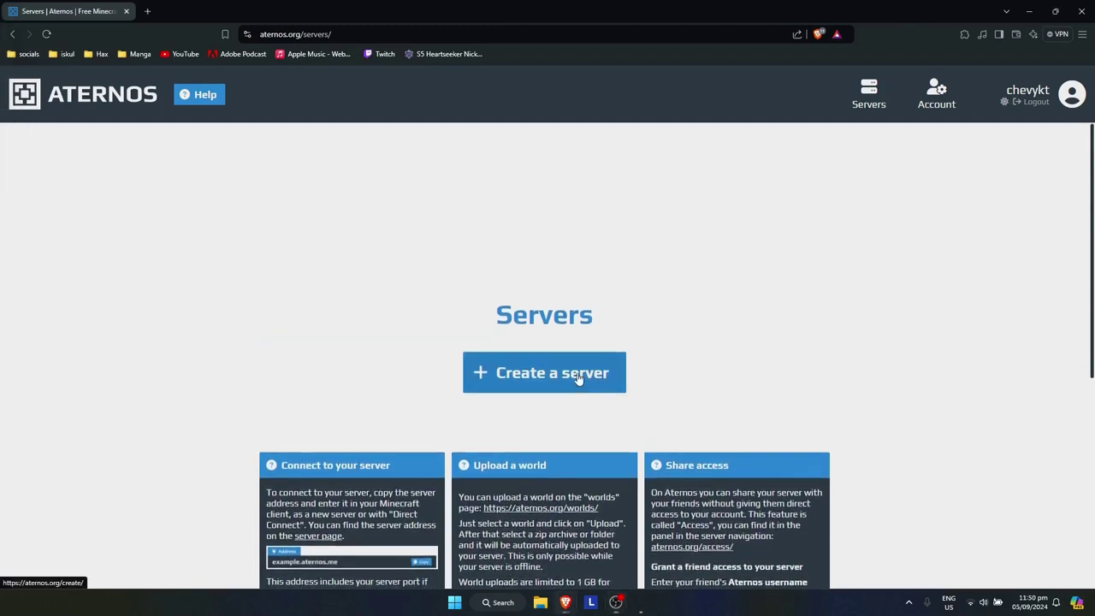
Begin a new server as Bedrock Edition (Win10/MCPE) and append 1st to the name in its address.
{"action": "left_click", "coordinate": [578, 377]}
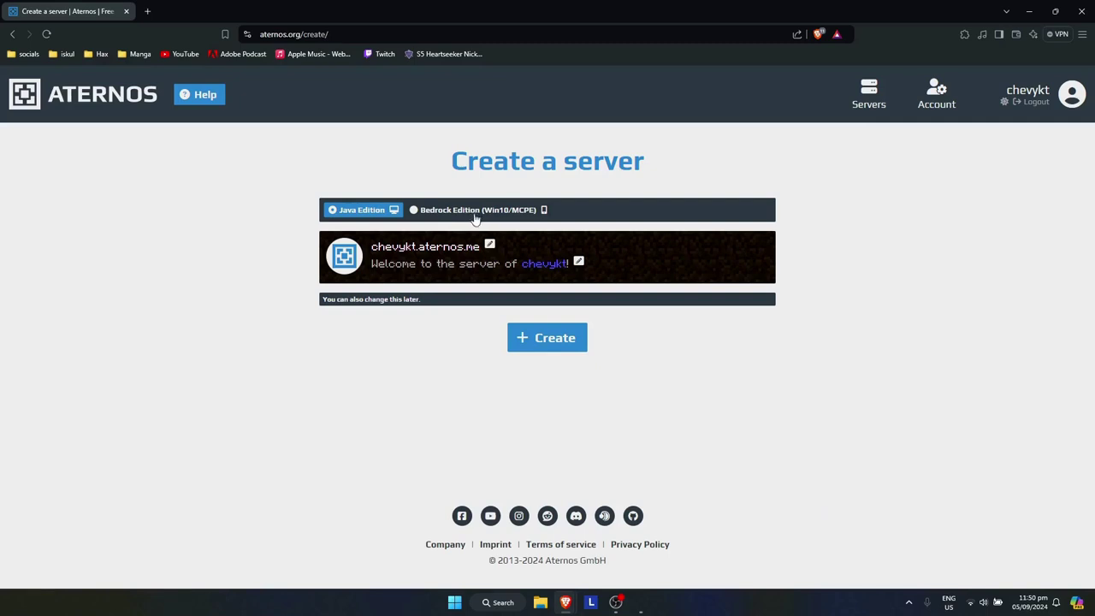
{"action": "left_click", "coordinate": [467, 215]}
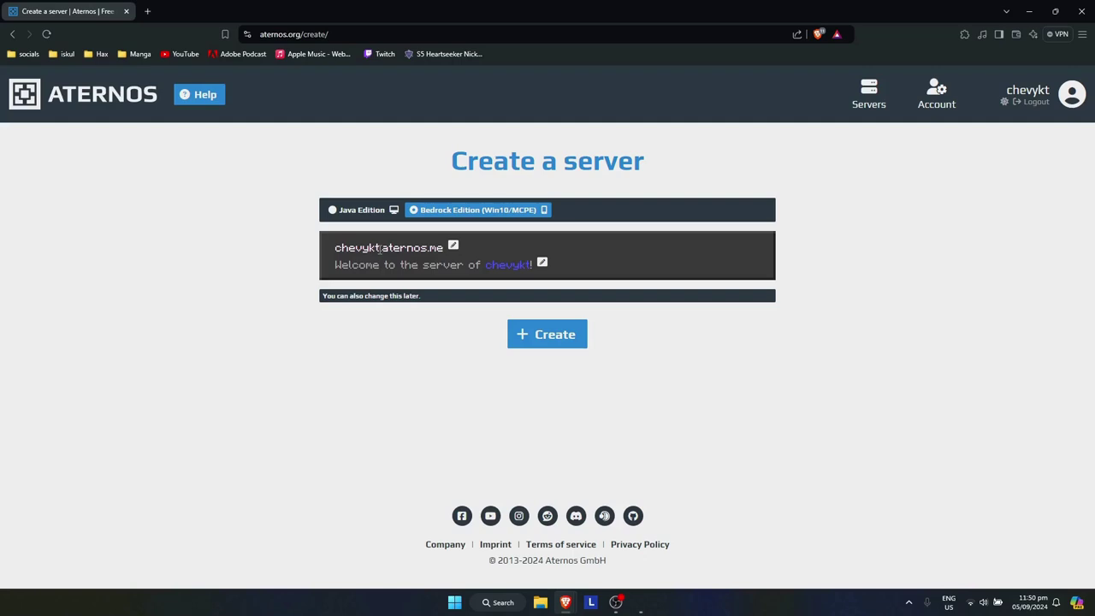
{"action": "left_click", "coordinate": [452, 248]}
{"action": "type", "text": "1st"}
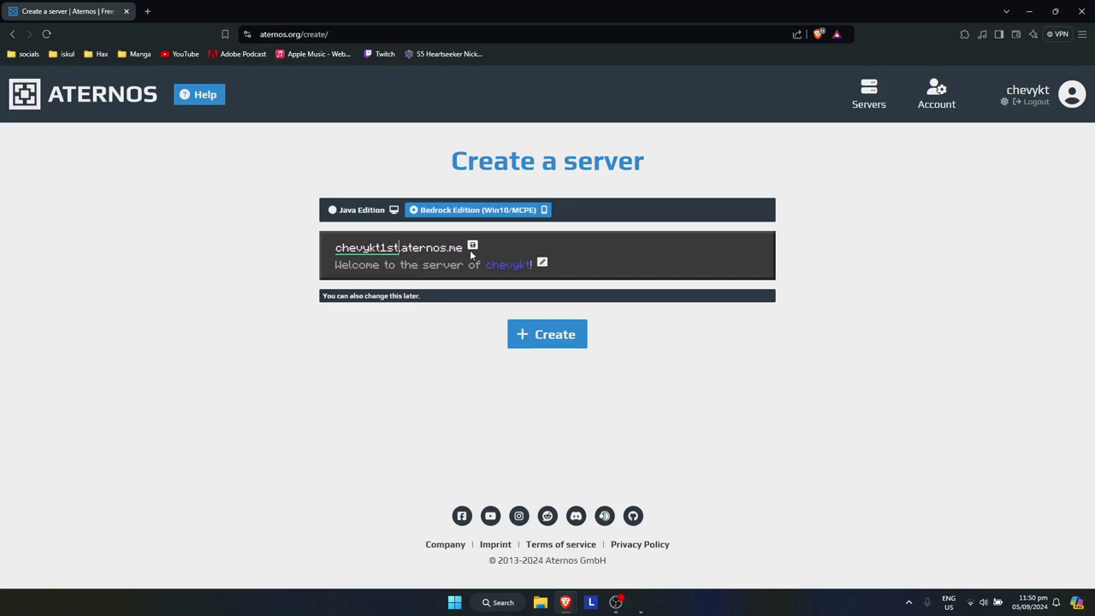
{"action": "left_click", "coordinate": [472, 248]}
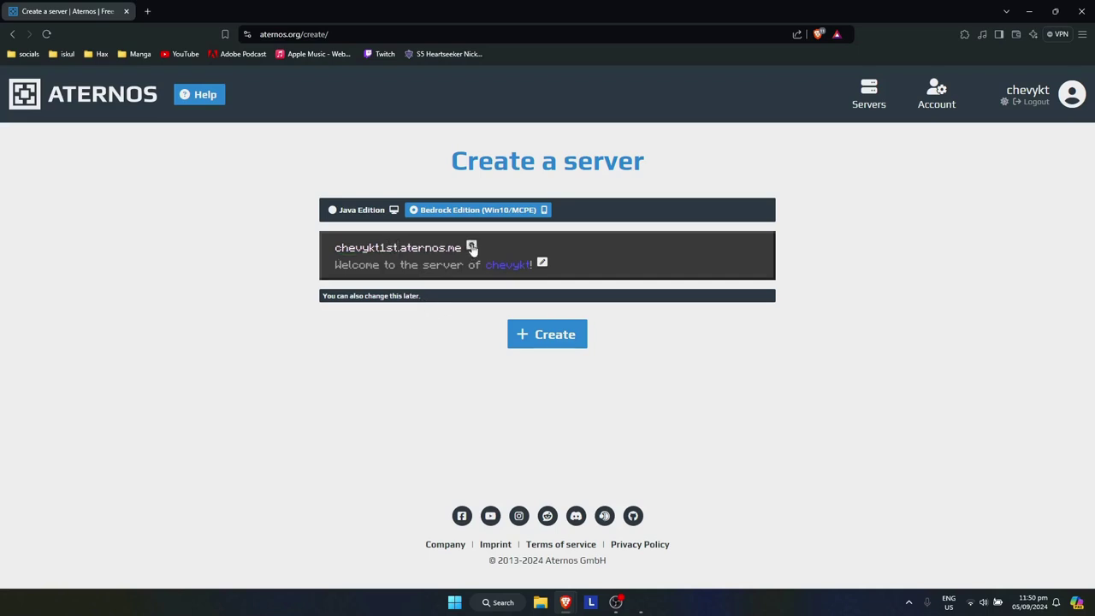
Colour the word "server" aqua and the username light green in the welcome message, and create the server.
{"action": "left_click", "coordinate": [542, 265]}
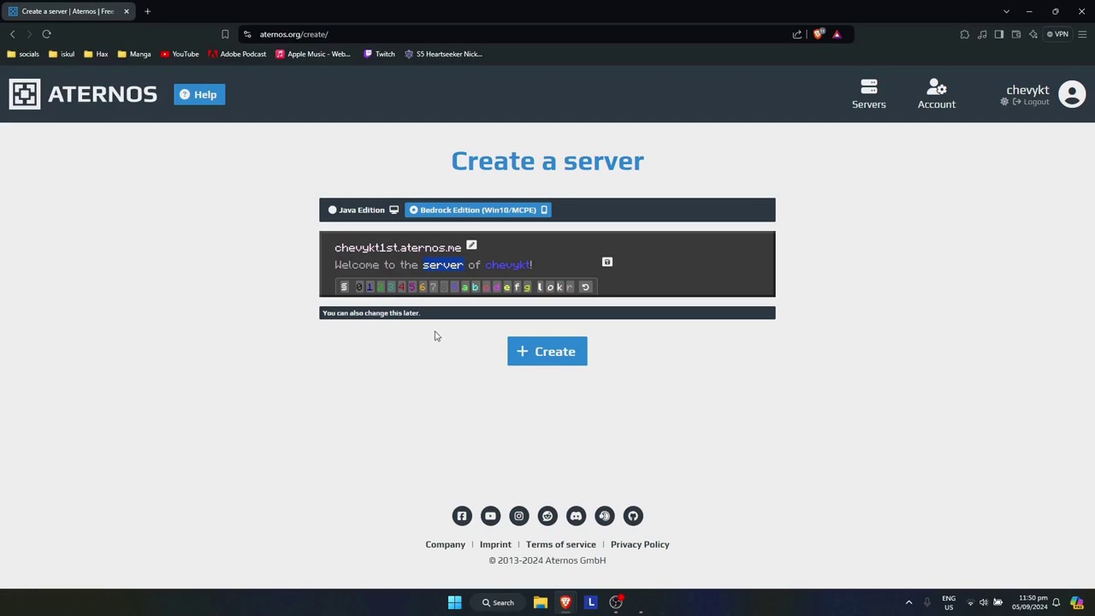
{"action": "left_click", "coordinate": [382, 289]}
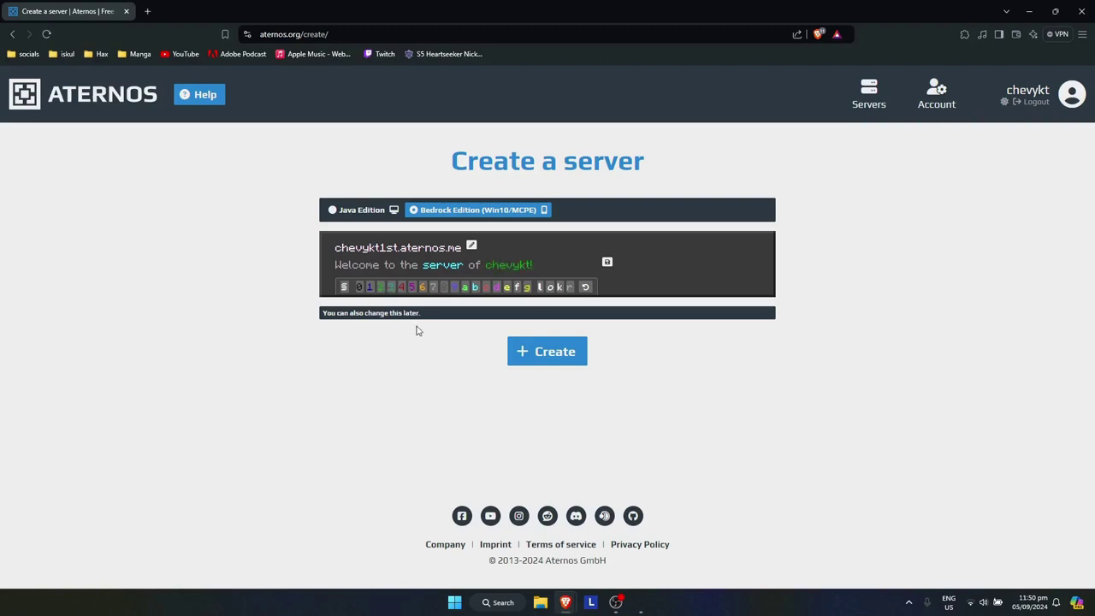
{"action": "left_click", "coordinate": [466, 287]}
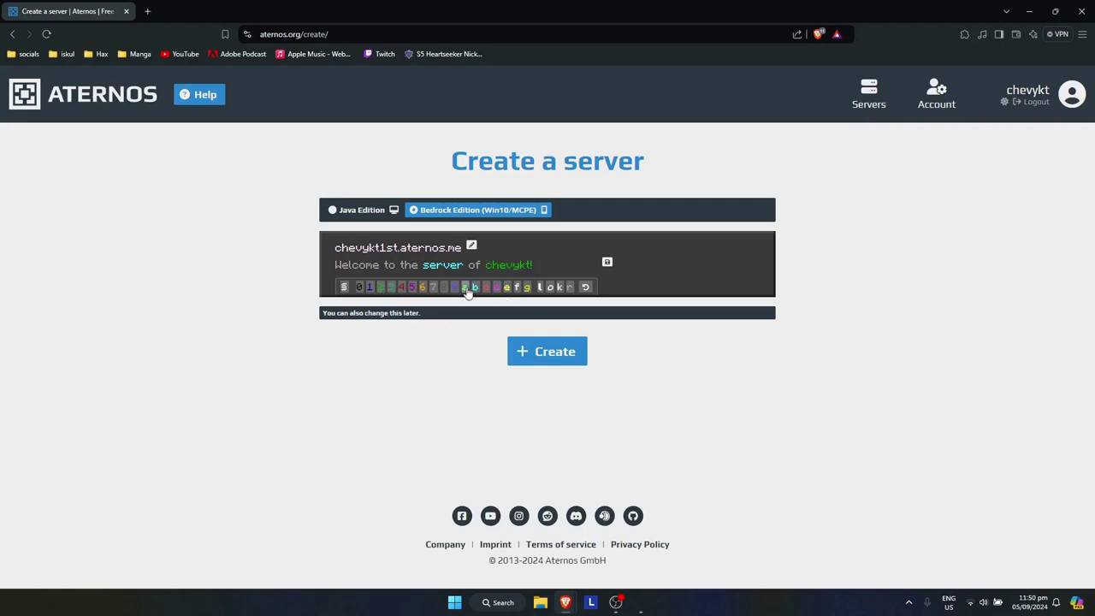
{"action": "left_click", "coordinate": [606, 262]}
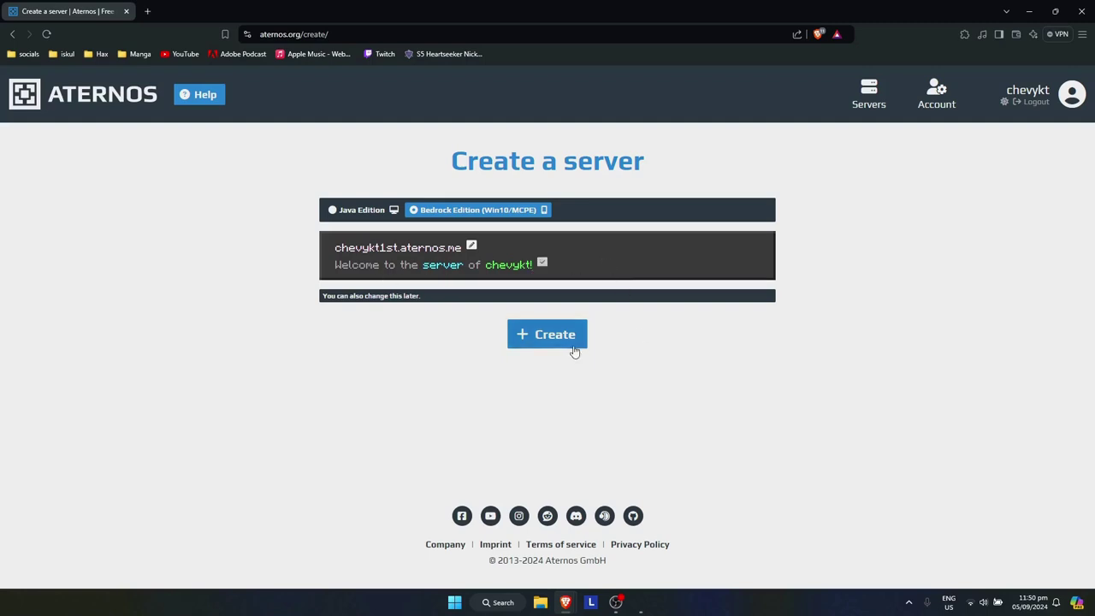
{"action": "left_click", "coordinate": [564, 341]}
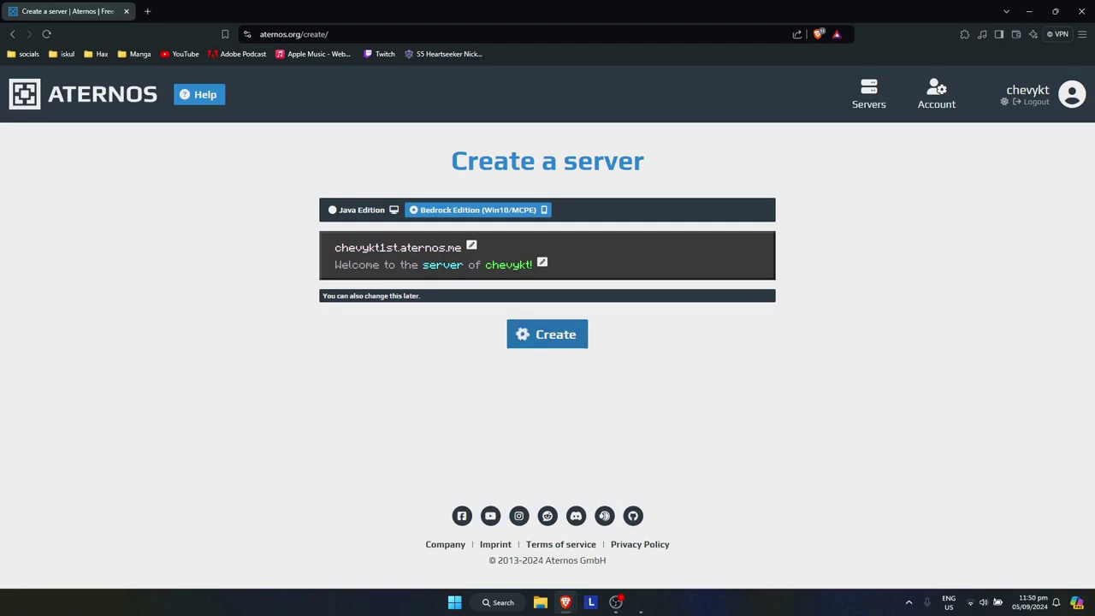
{"action": "scroll", "coordinate": [535, 343], "scroll_direction": "down", "scroll_amount": 2}
{"action": "scroll", "coordinate": [508, 331], "scroll_direction": "up", "scroll_amount": 2}
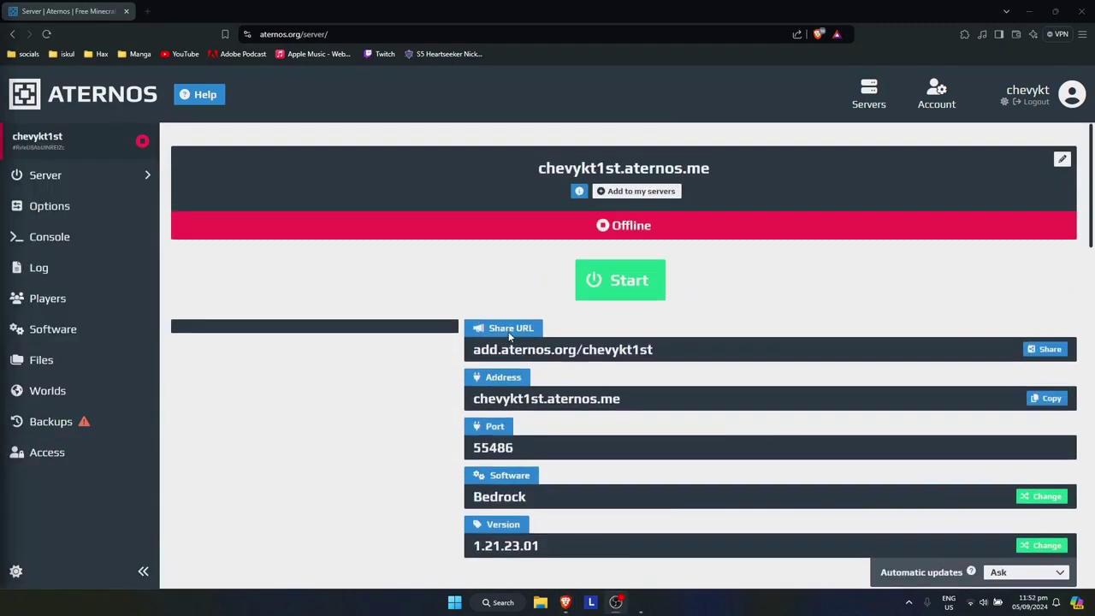
Open the server's options page and turn off Brave Shields for aternos.org.
{"action": "left_click", "coordinate": [90, 214]}
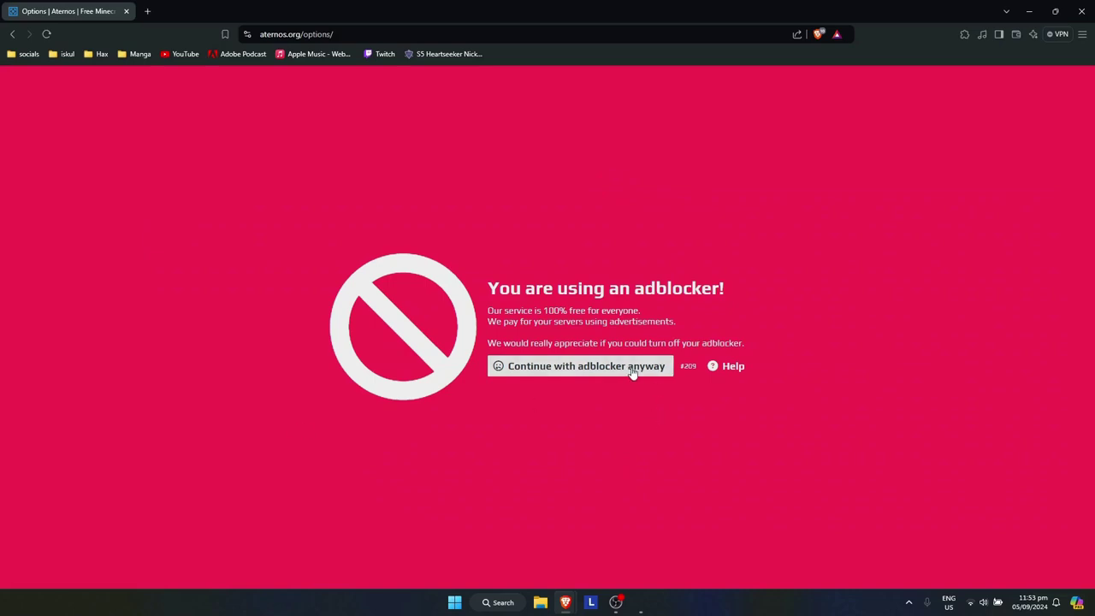
{"action": "left_click", "coordinate": [964, 35]}
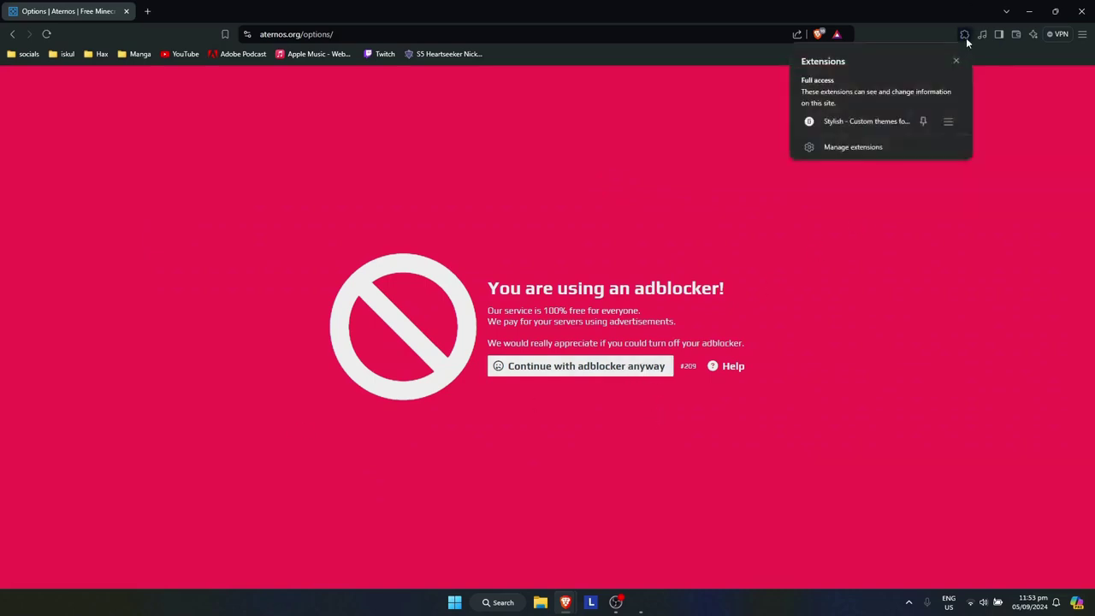
{"action": "left_click", "coordinate": [819, 34]}
{"action": "left_click", "coordinate": [799, 132]}
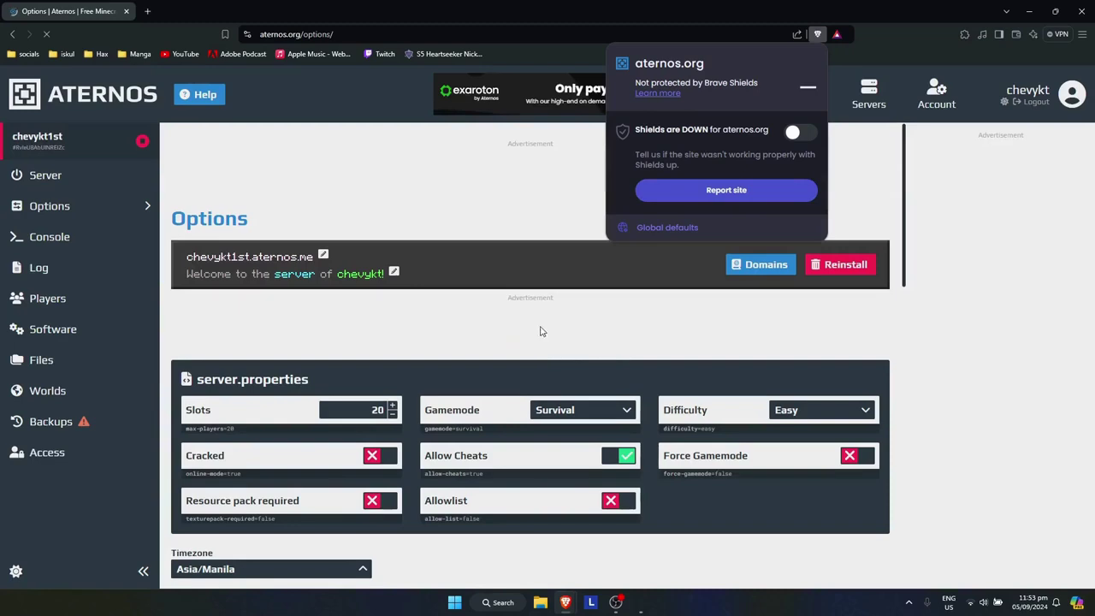
{"action": "left_click", "coordinate": [547, 335]}
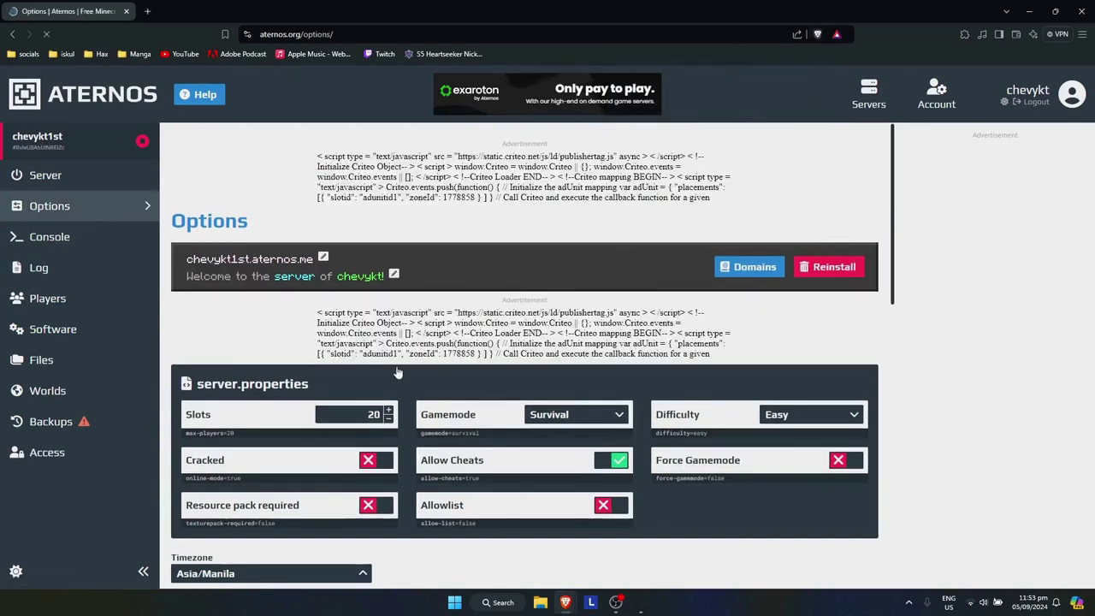
Set the server's player slots to 15 and look through the available game modes.
{"action": "scroll", "coordinate": [860, 373], "scroll_direction": "down", "scroll_amount": 2}
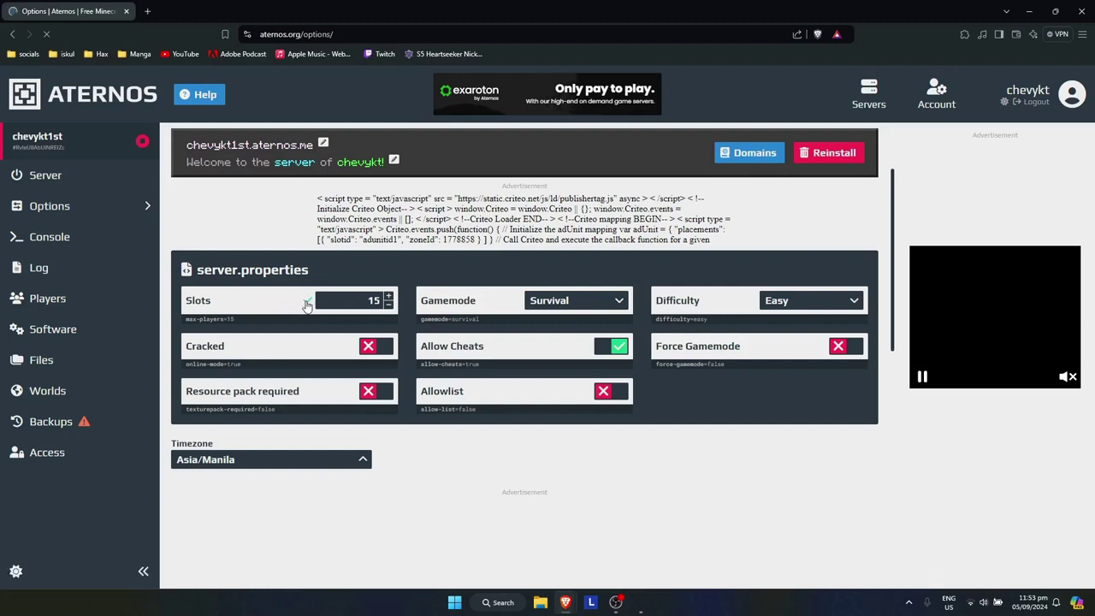
{"action": "left_click", "coordinate": [587, 308]}
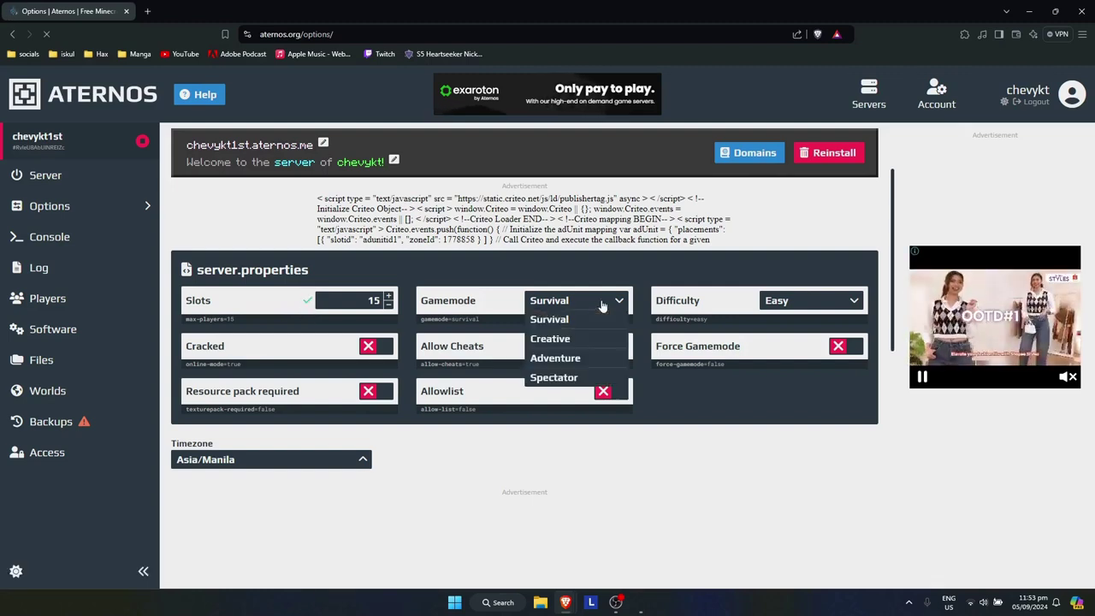
{"action": "left_click", "coordinate": [803, 338]}
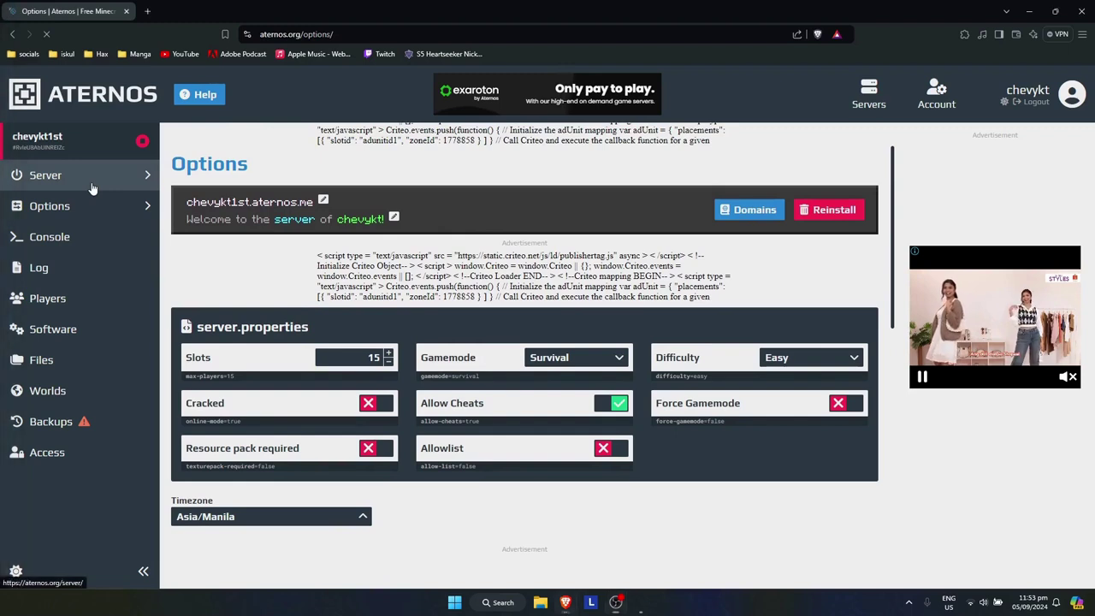
Start the server through the advertisement prompt, accepting the Minecraft EULA and allowing notifications for when it is online.
{"action": "left_click", "coordinate": [92, 187]}
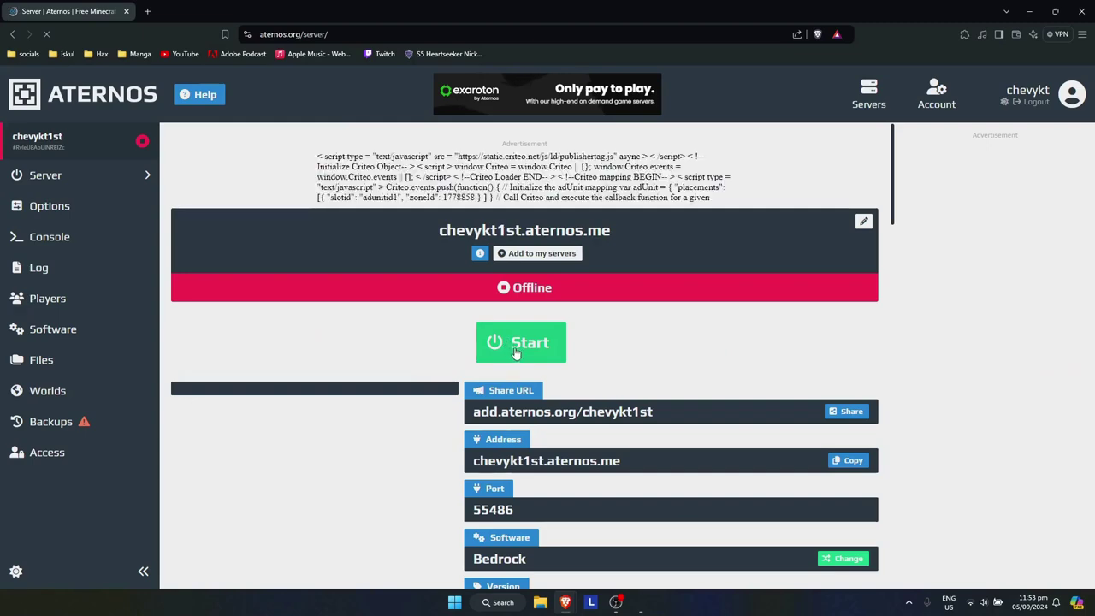
{"action": "left_click", "coordinate": [509, 343]}
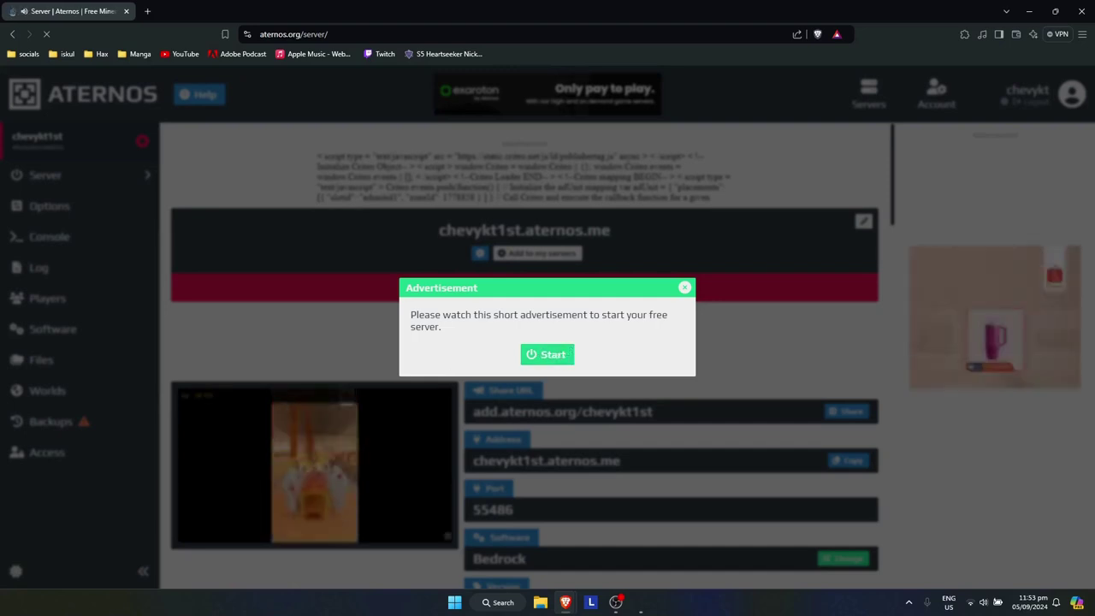
{"action": "left_click", "coordinate": [547, 354]}
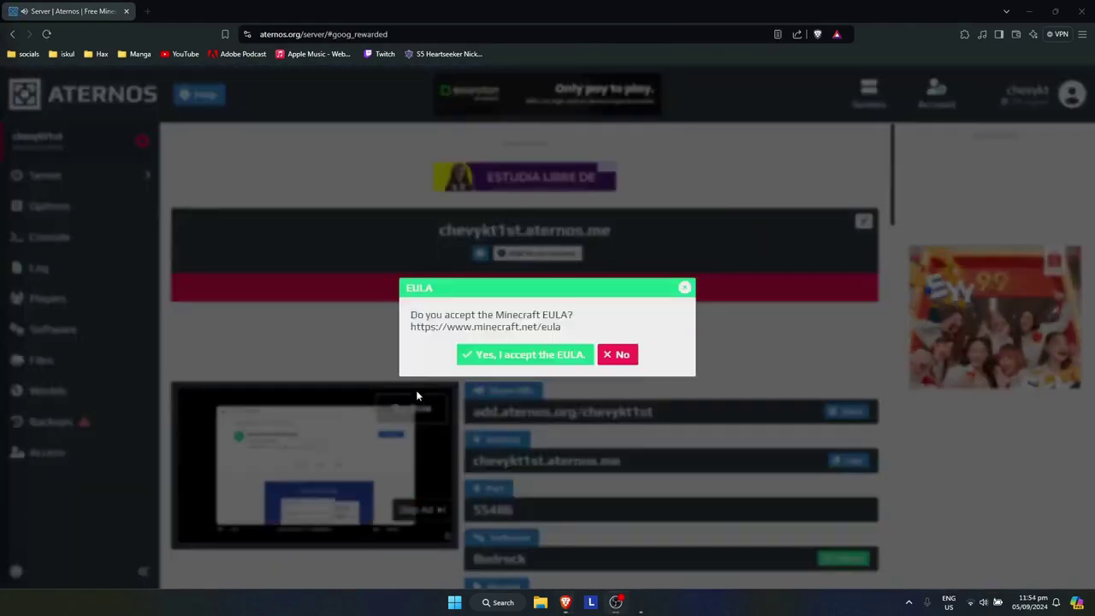
{"action": "left_click", "coordinate": [509, 354]}
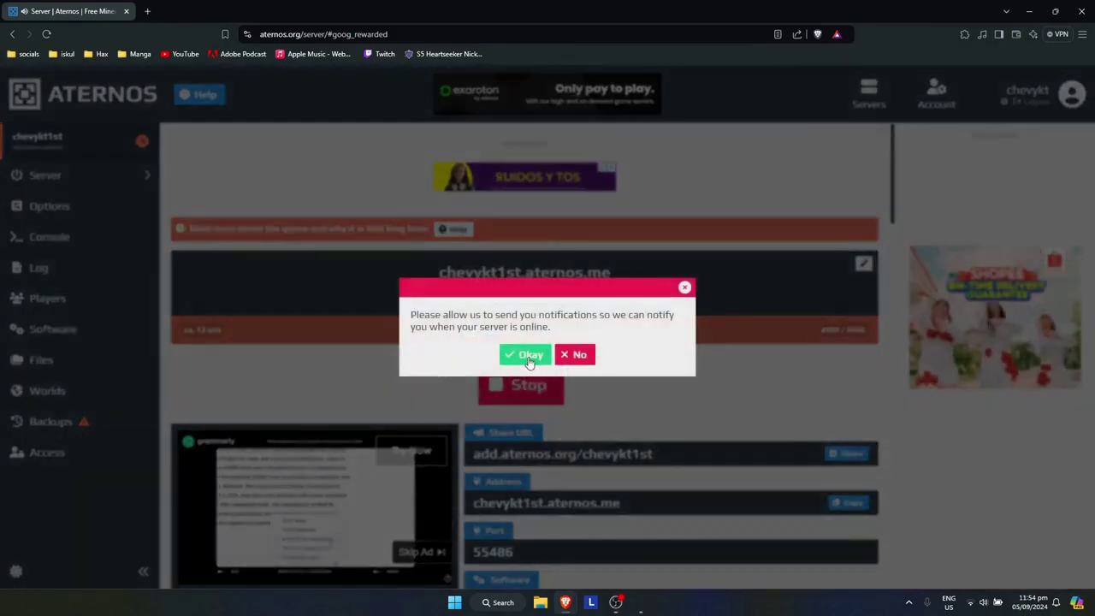
{"action": "left_click", "coordinate": [529, 358]}
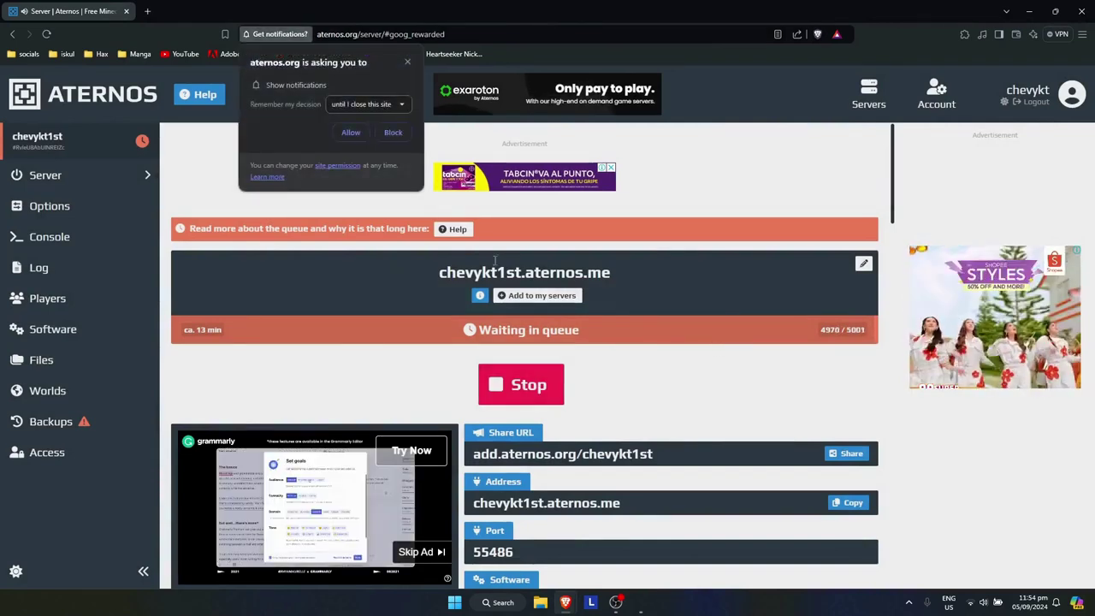
{"action": "left_click", "coordinate": [349, 132]}
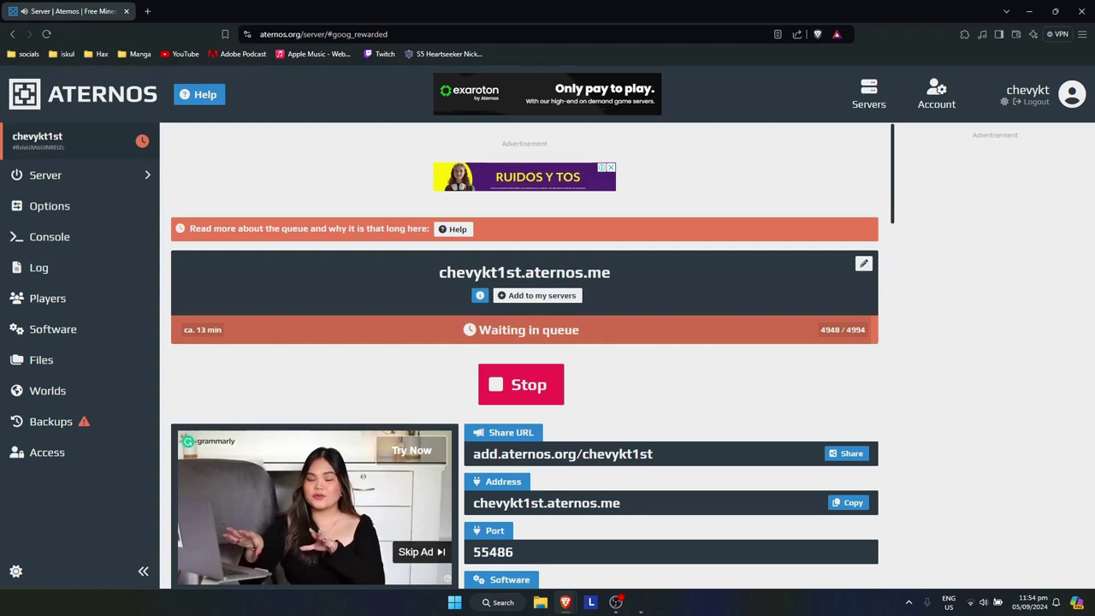
{"action": "scroll", "coordinate": [207, 289], "scroll_direction": "down", "scroll_amount": 1}
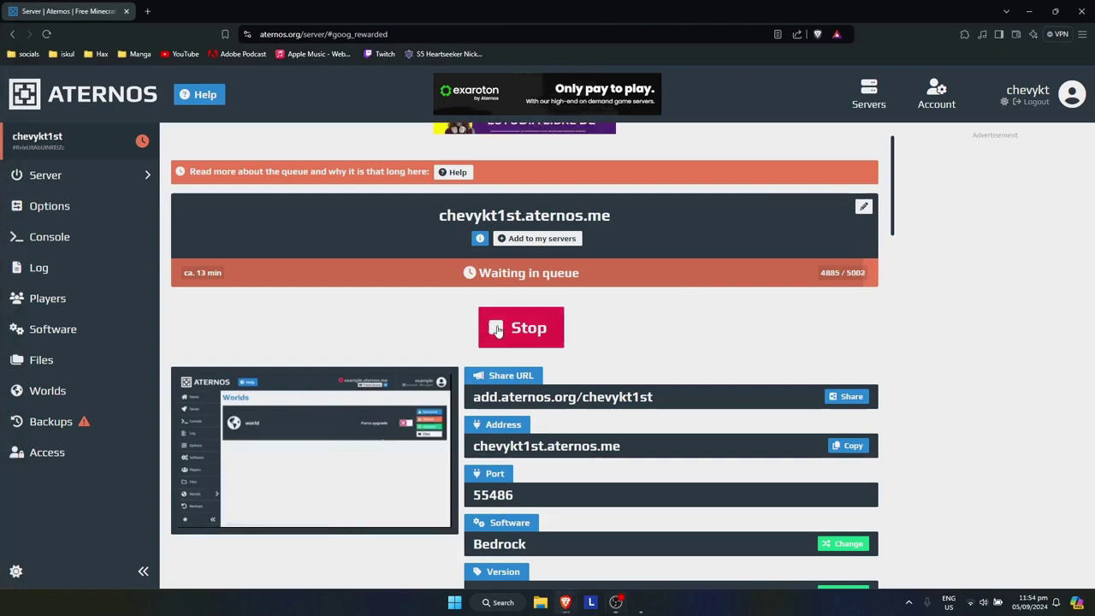
{"action": "scroll", "coordinate": [697, 389], "scroll_direction": "down", "scroll_amount": 1}
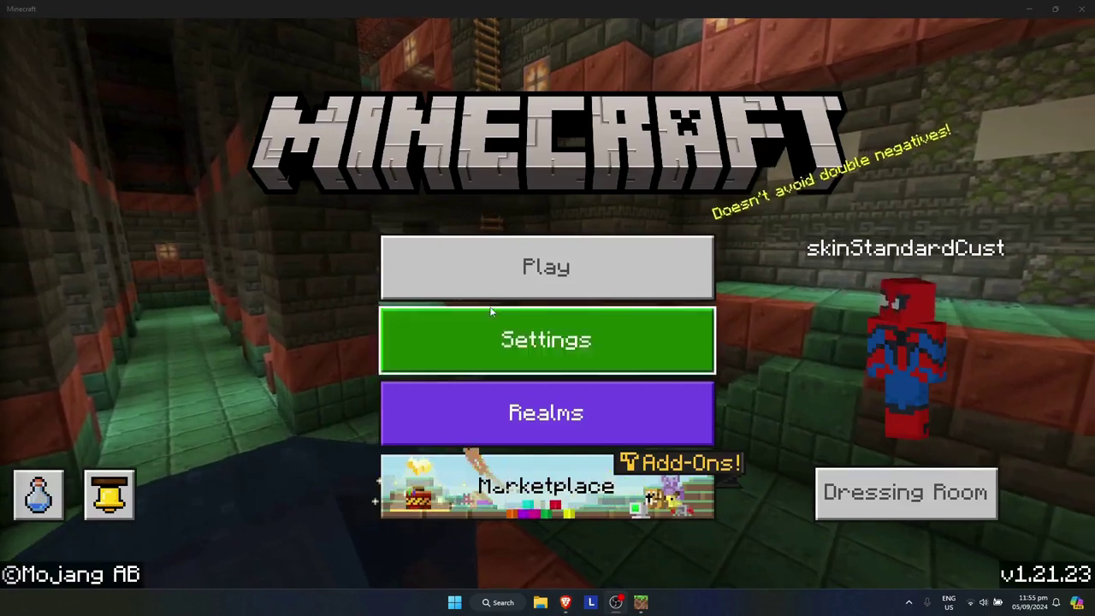
Switch to Minecraft and open the form for adding an external server.
{"action": "left_click", "coordinate": [468, 284]}
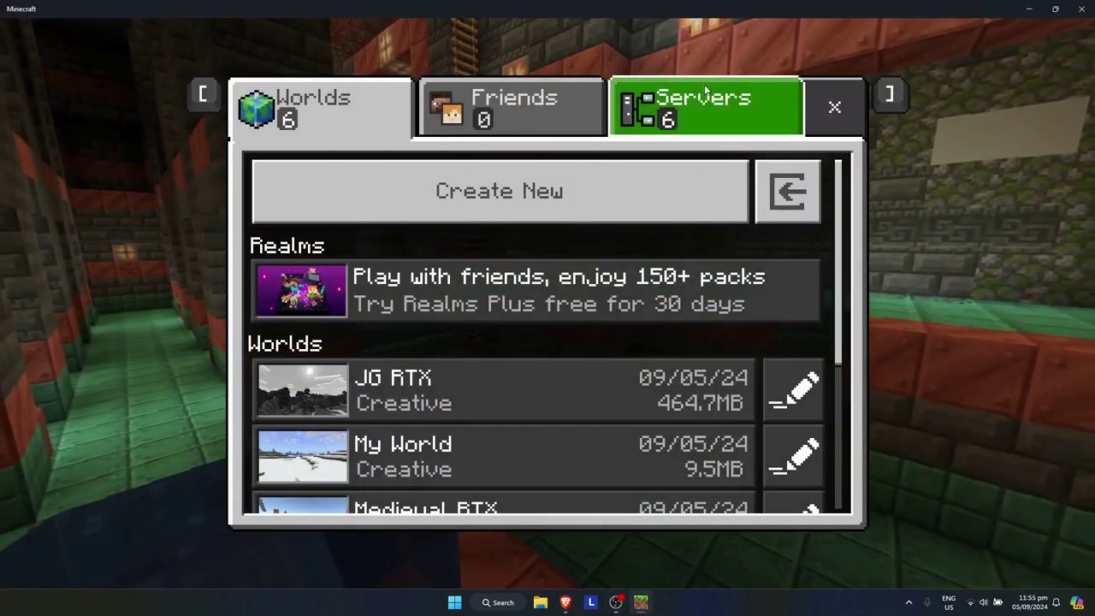
{"action": "left_click", "coordinate": [697, 120]}
{"action": "scroll", "coordinate": [464, 428], "scroll_direction": "down", "scroll_amount": 5}
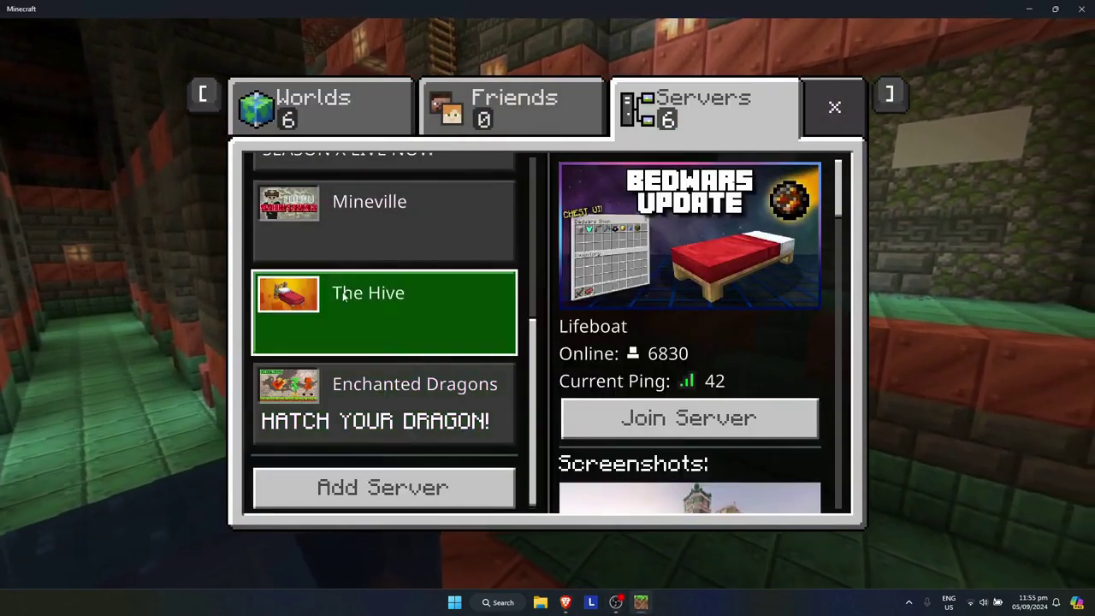
{"action": "left_click", "coordinate": [383, 493]}
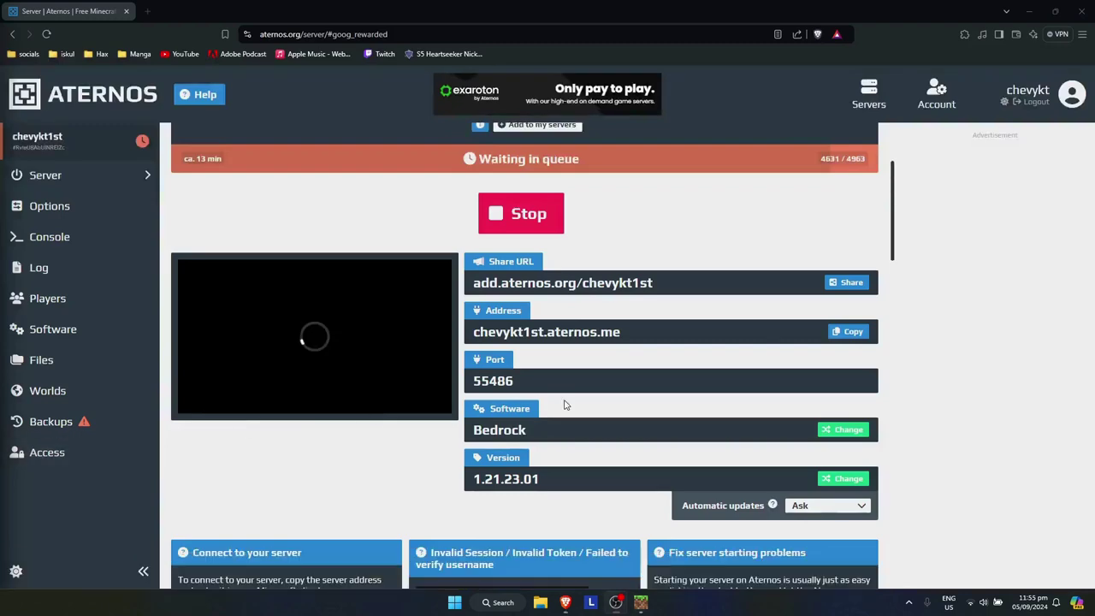
Review the server's address and port on the Aternos page and return to Minecraft's external server form.
{"action": "scroll", "coordinate": [565, 405], "scroll_direction": "down", "scroll_amount": 2}
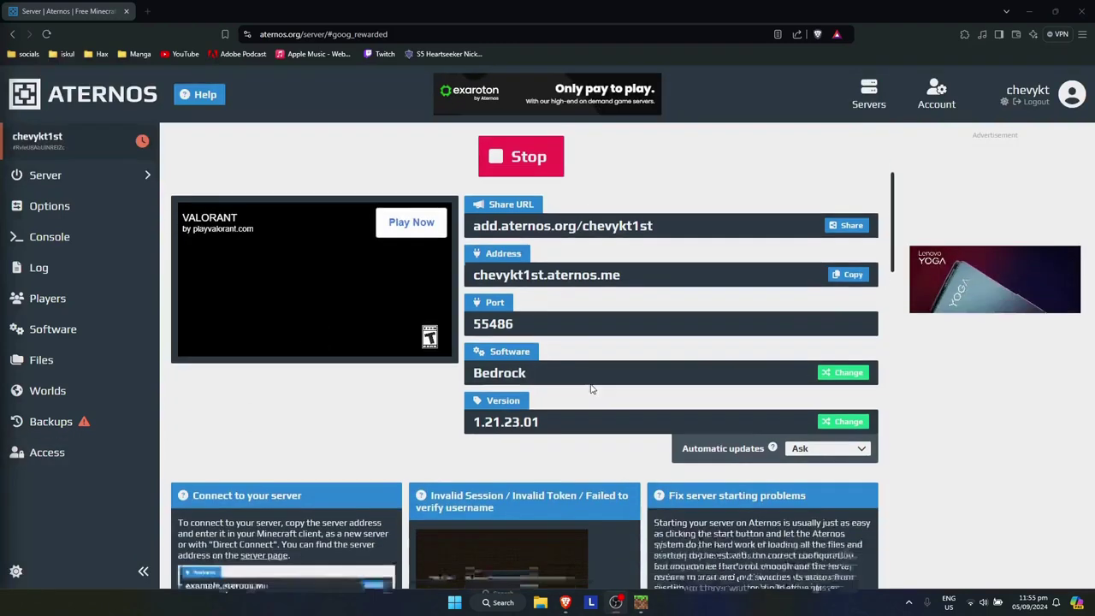
{"action": "left_click", "coordinate": [347, 276]}
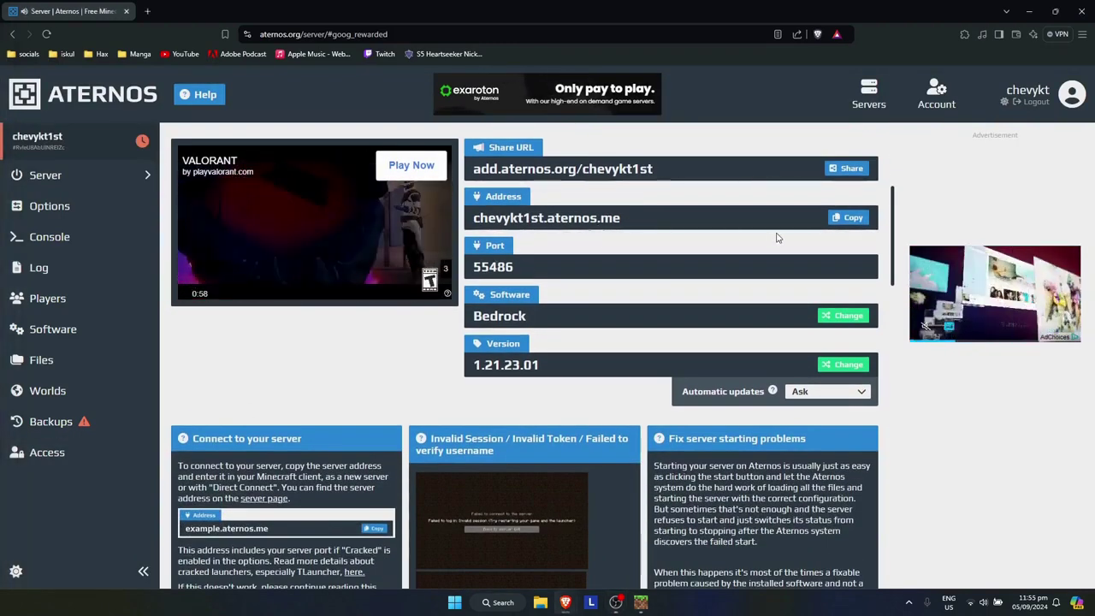
{"action": "left_click", "coordinate": [641, 602]}
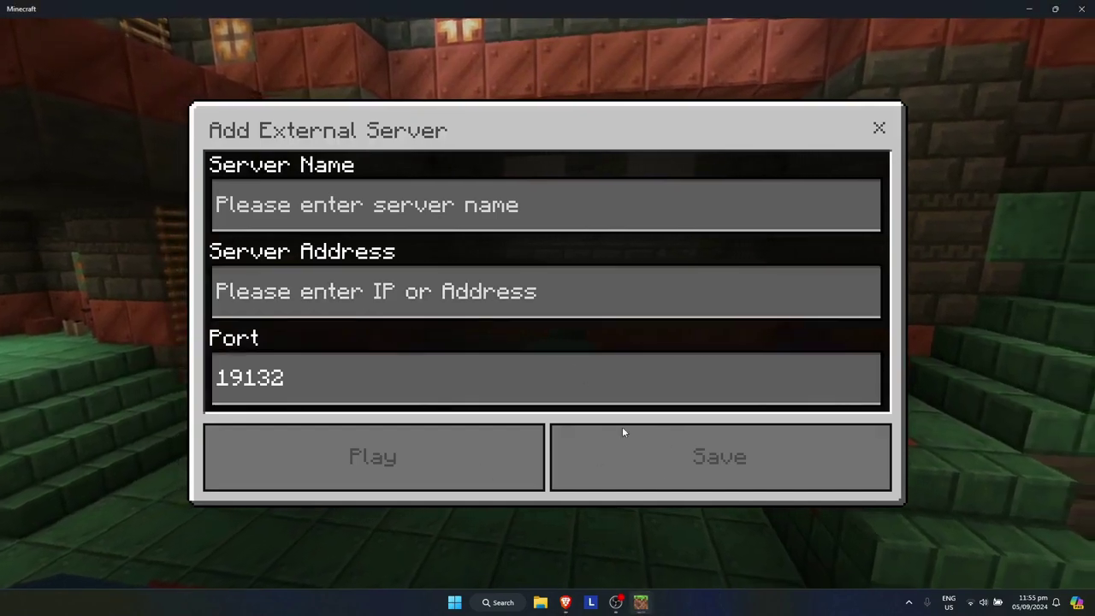
Leave the external server form for Minecraft's main screen and switch back to the Aternos server page.
{"action": "left_click", "coordinate": [878, 128]}
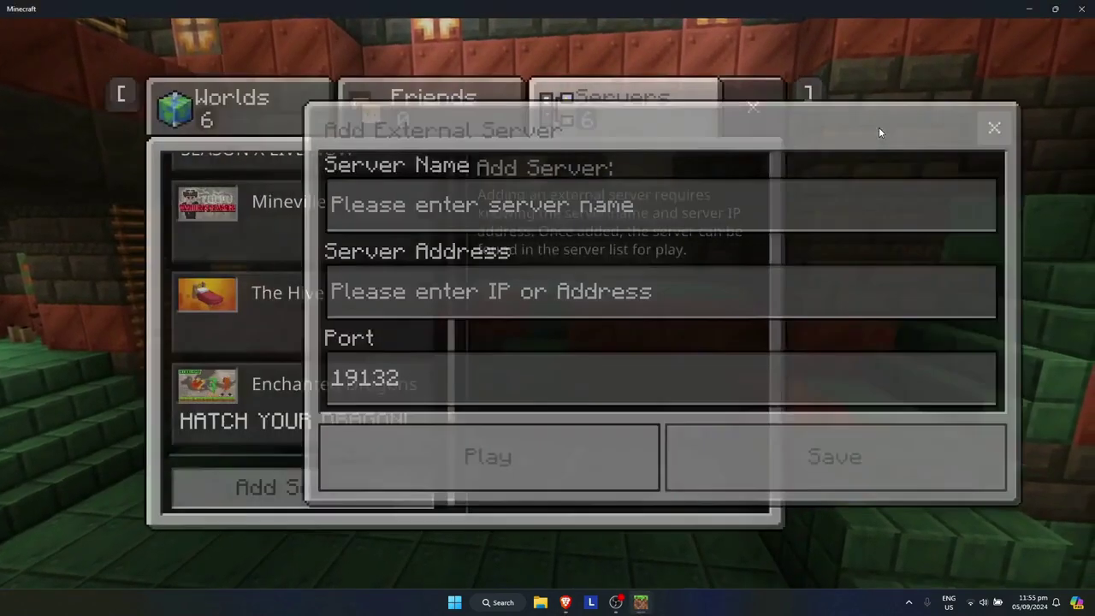
{"action": "key", "text": "Escape"}
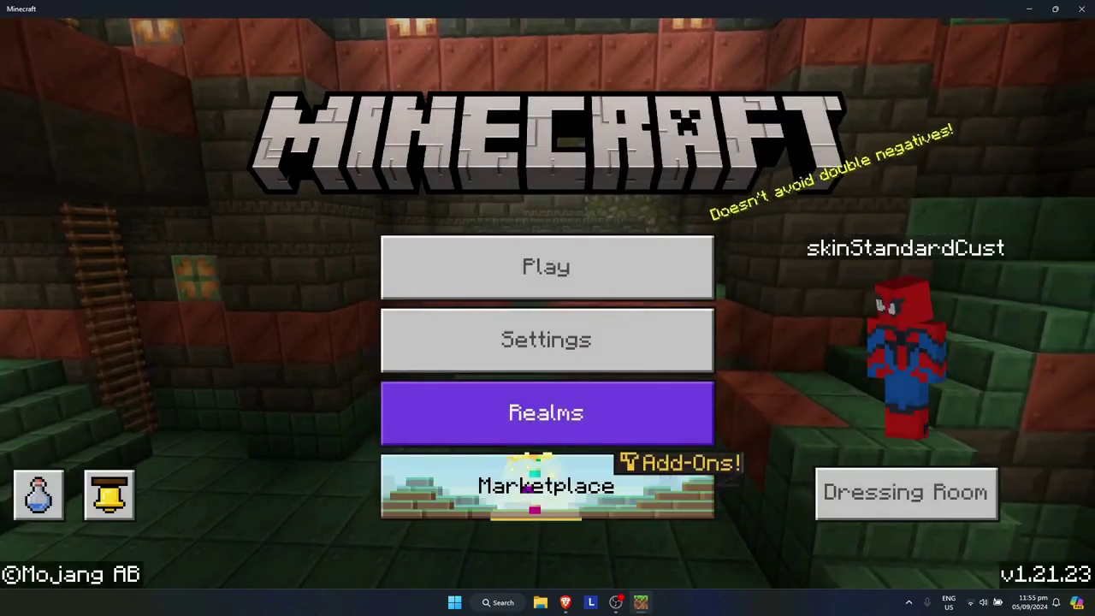
{"action": "key", "text": "alt+Tab"}
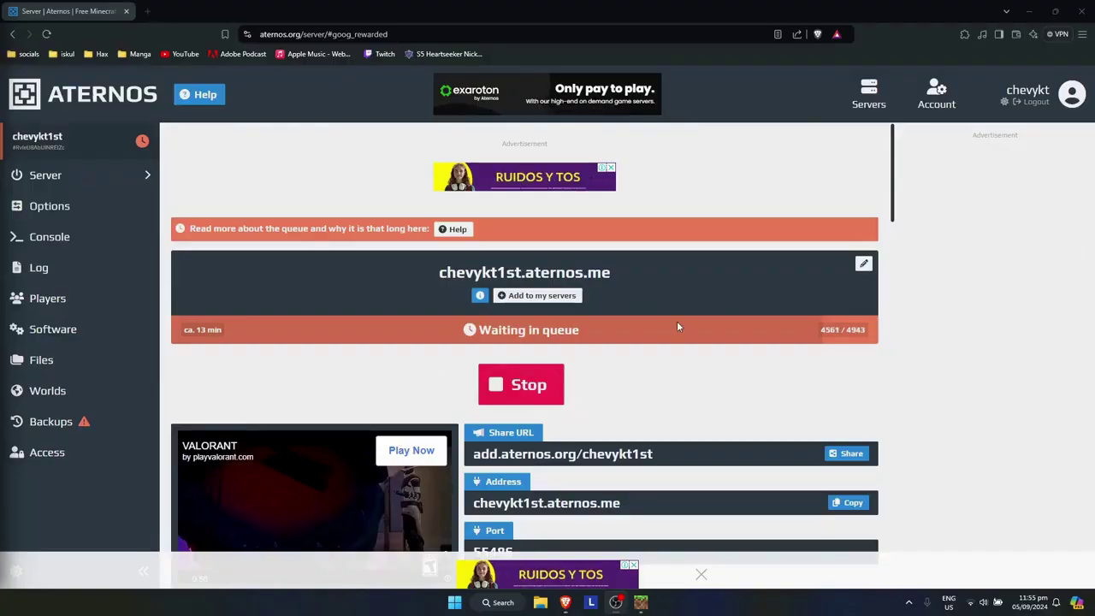